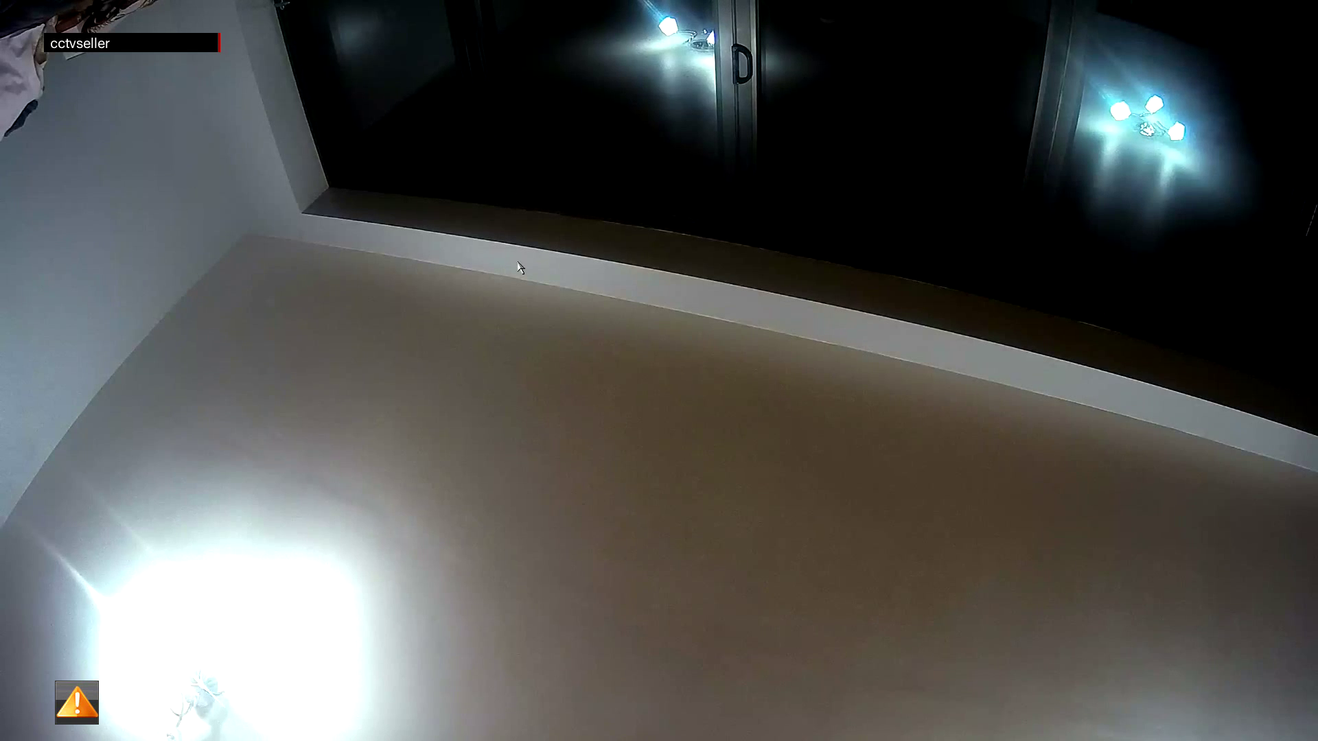
Step: Enter the main Menu from live view, drawing the unlock pattern to log in
{"action": "right_click", "coordinate": [536, 292]}
{"action": "mouse_move", "coordinate": [612, 308]}
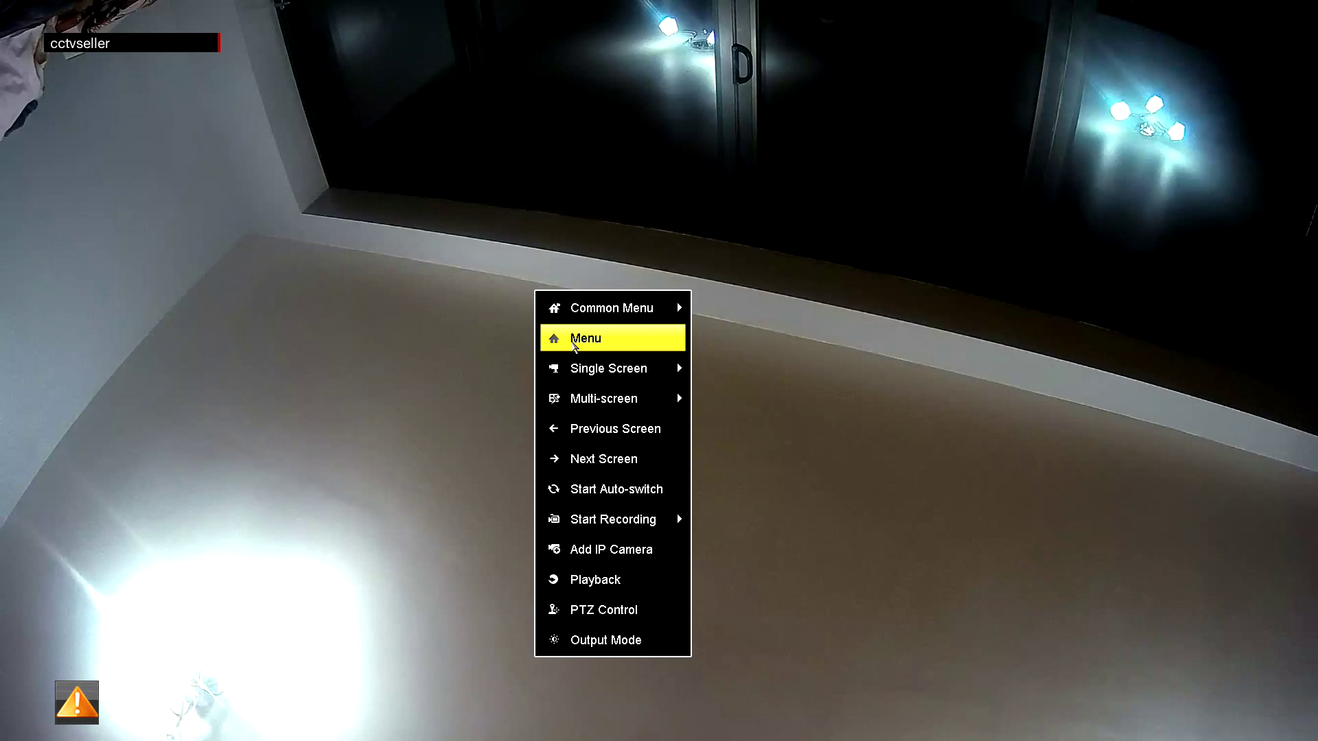
{"action": "left_click", "coordinate": [574, 346]}
{"action": "mouse_move", "coordinate": [578, 328]}
{"action": "left_mouse_down"}
{"action": "mouse_move", "coordinate": [594, 504]}
{"action": "mouse_move", "coordinate": [712, 512]}
{"action": "mouse_move", "coordinate": [742, 493]}
{"action": "left_mouse_up"}
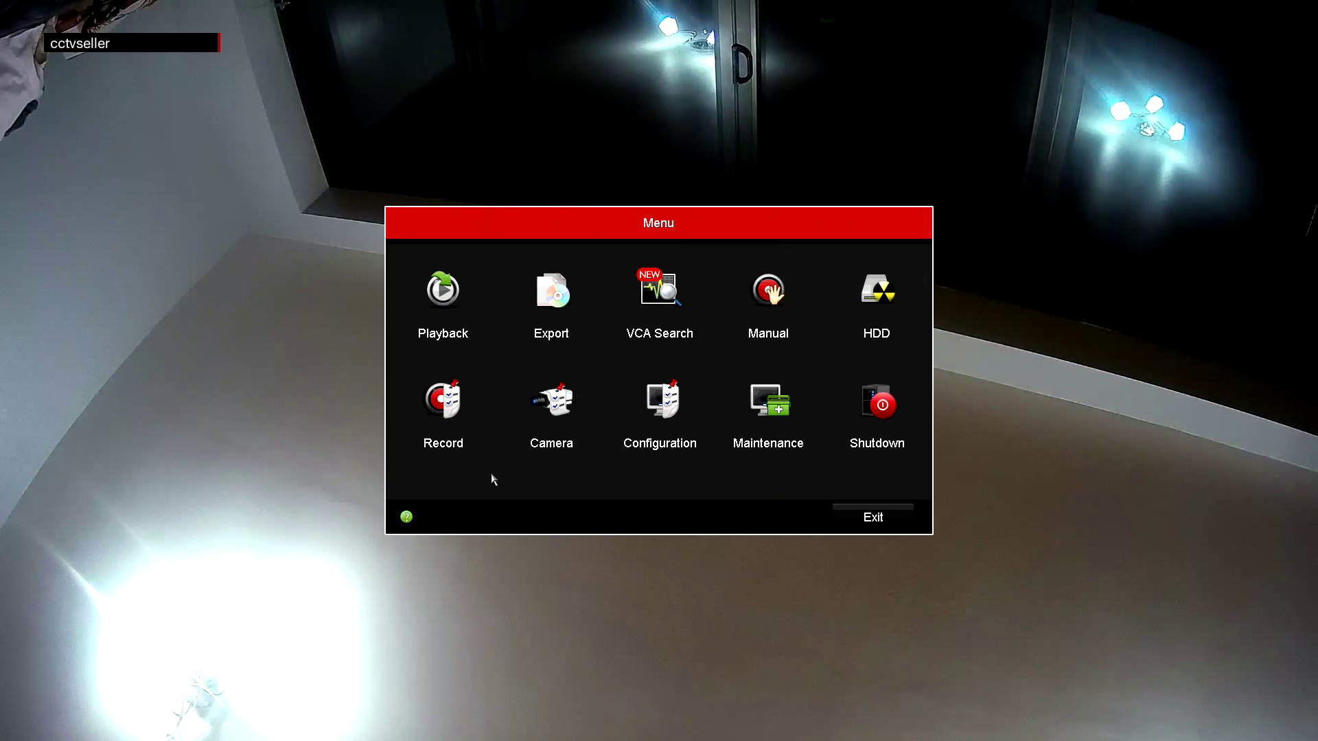
Step: Go to the Record settings and select [D1] Camera 01 for scheduling
{"action": "left_click", "coordinate": [452, 423]}
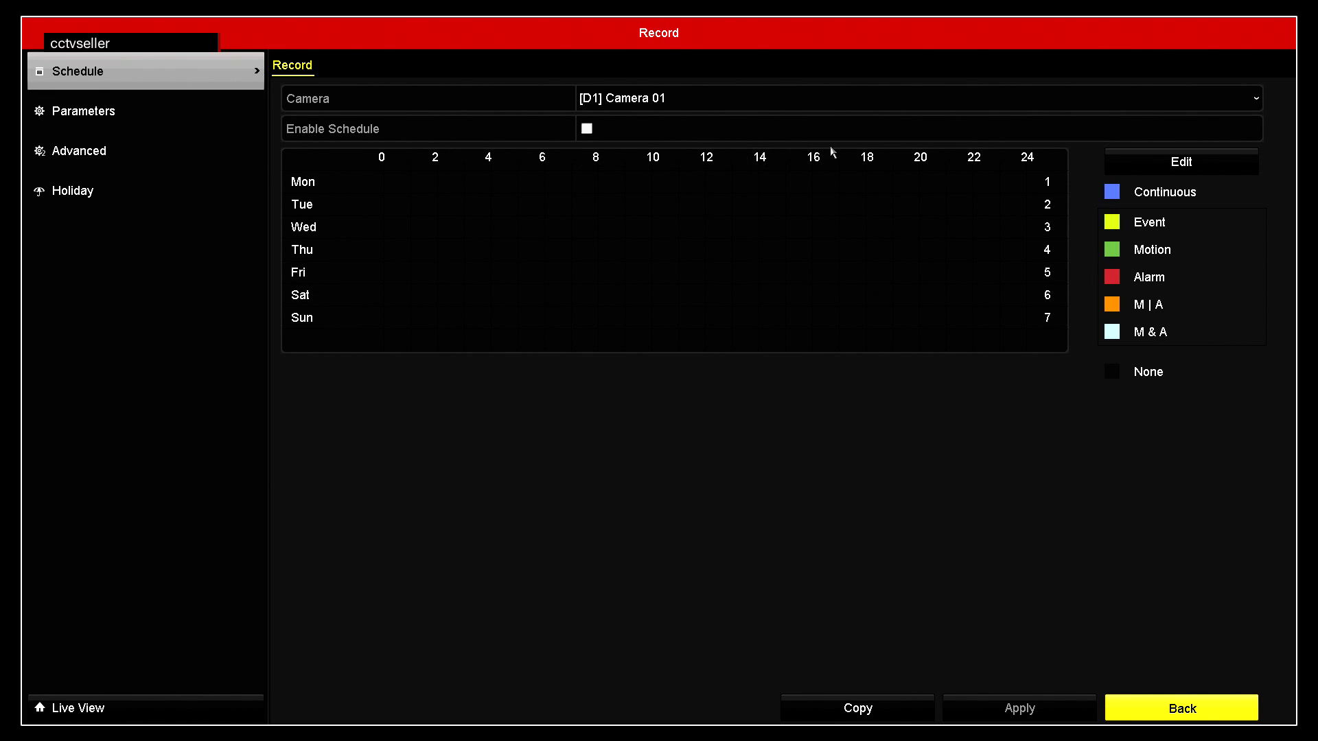
{"action": "left_click", "coordinate": [602, 101]}
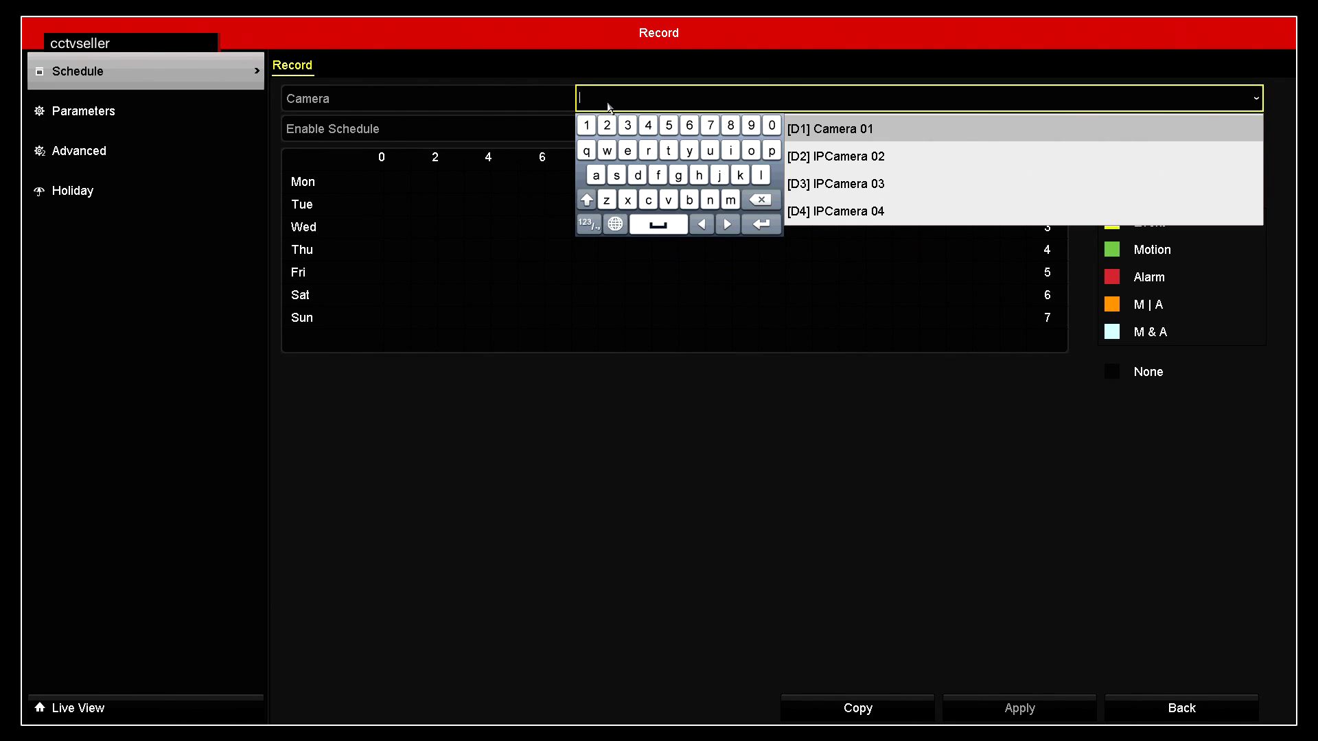
{"action": "left_click", "coordinate": [526, 302]}
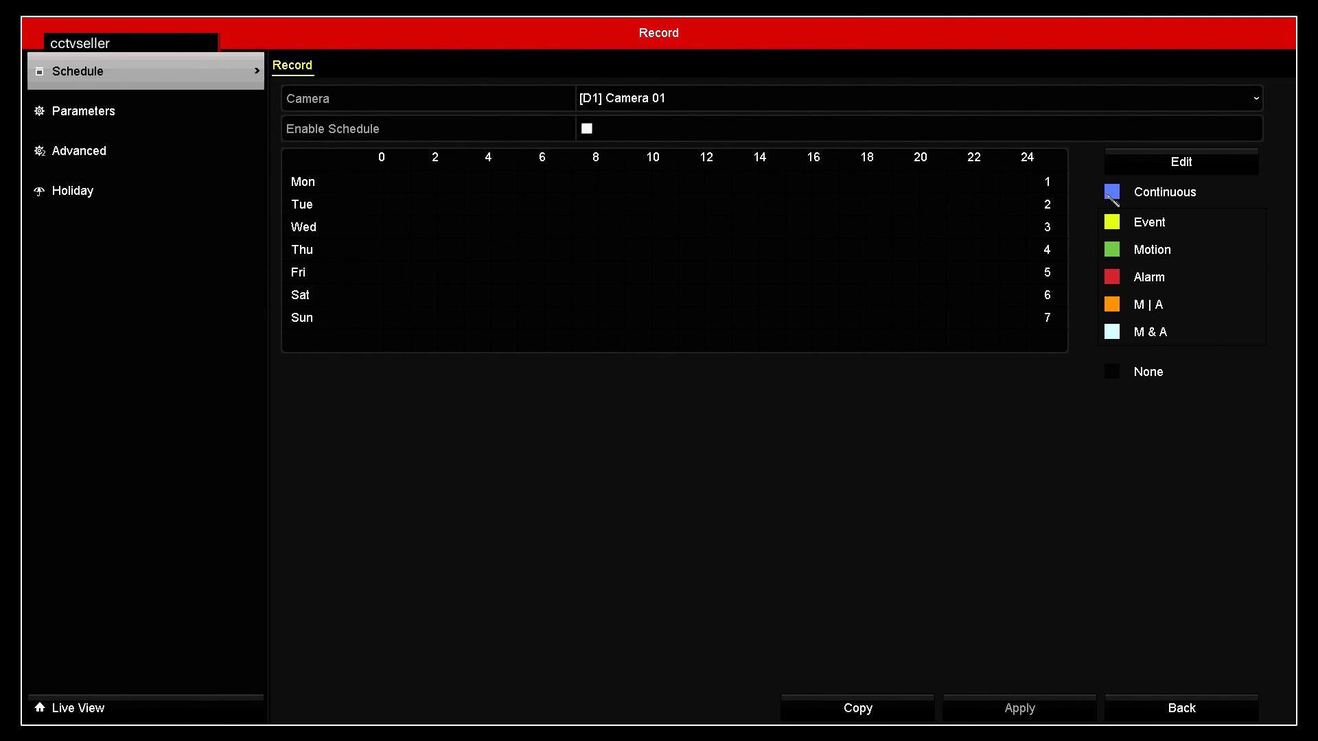
Step: Mark continuous recording for Camera 01 from Monday 0h through Friday 24h
{"action": "left_click", "coordinate": [1111, 193]}
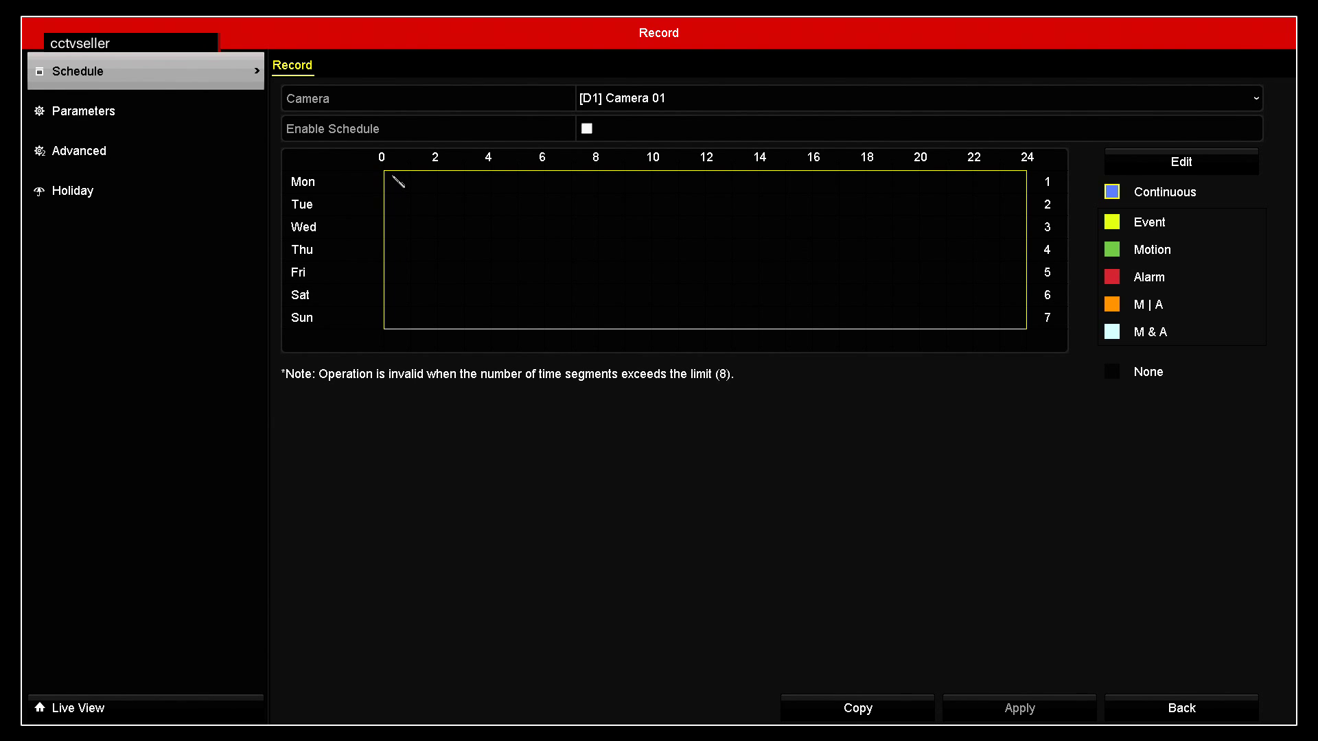
{"action": "mouse_move", "coordinate": [399, 180]}
{"action": "left_mouse_down"}
{"action": "mouse_move", "coordinate": [660, 275]}
{"action": "mouse_move", "coordinate": [1020, 288]}
{"action": "left_mouse_up"}
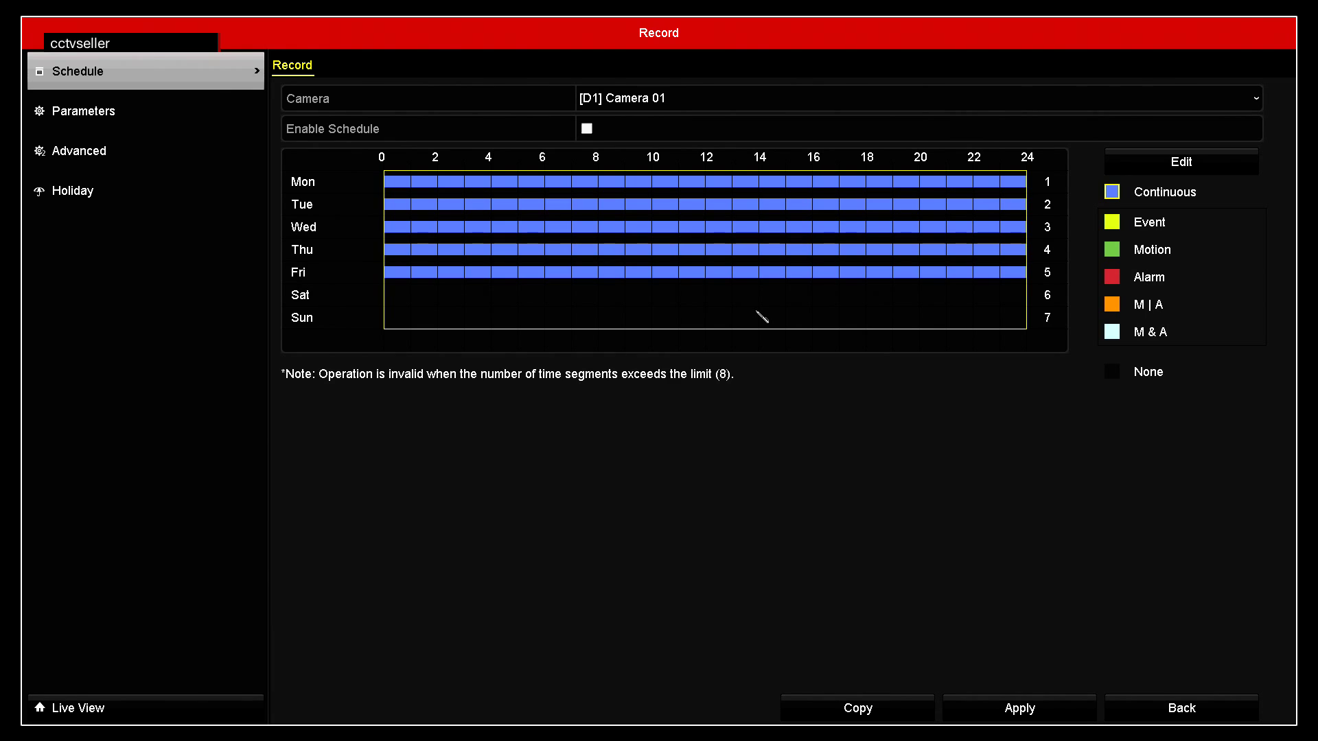
Step: Mark motion-detection recording for all 24 hours of Saturday and Sunday
{"action": "left_click", "coordinate": [1112, 250]}
{"action": "left_click_drag", "start_coordinate": [394, 291], "coordinate": [647, 309]}
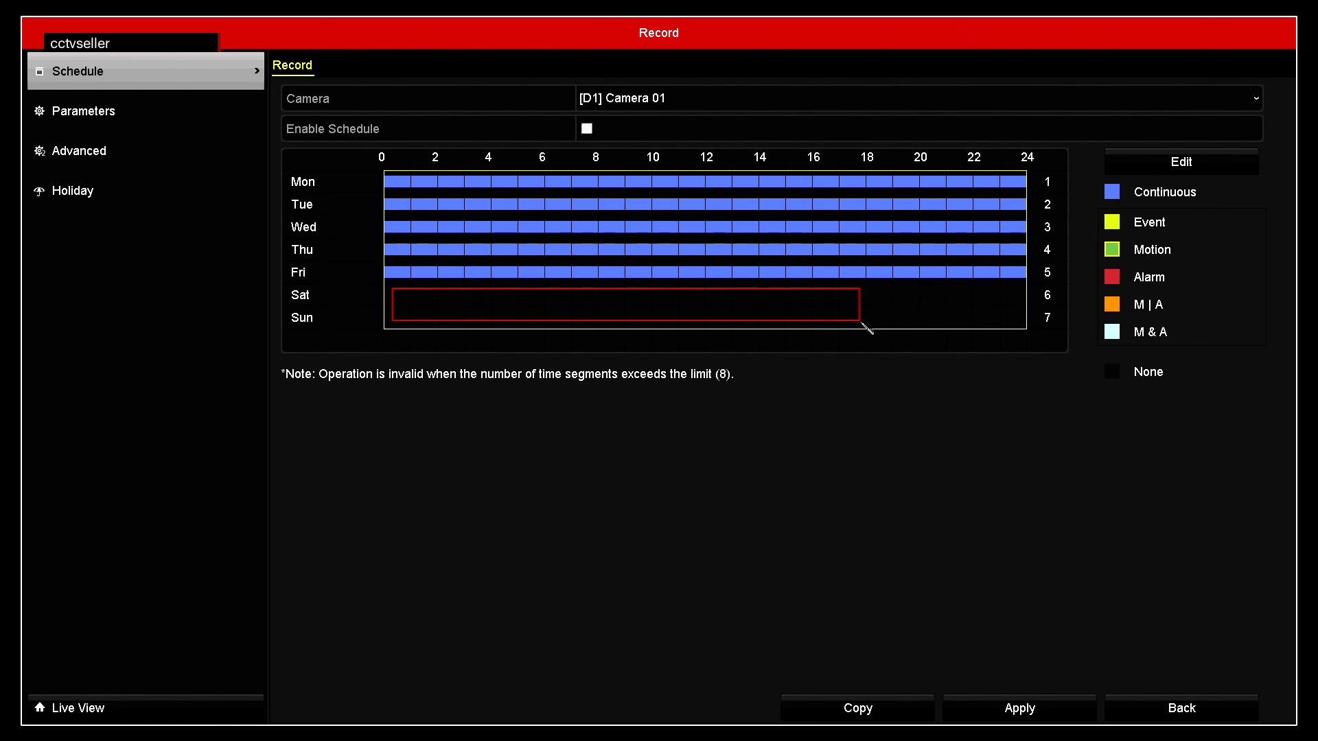
{"action": "left_click_drag", "start_coordinate": [647, 310], "coordinate": [1028, 333]}
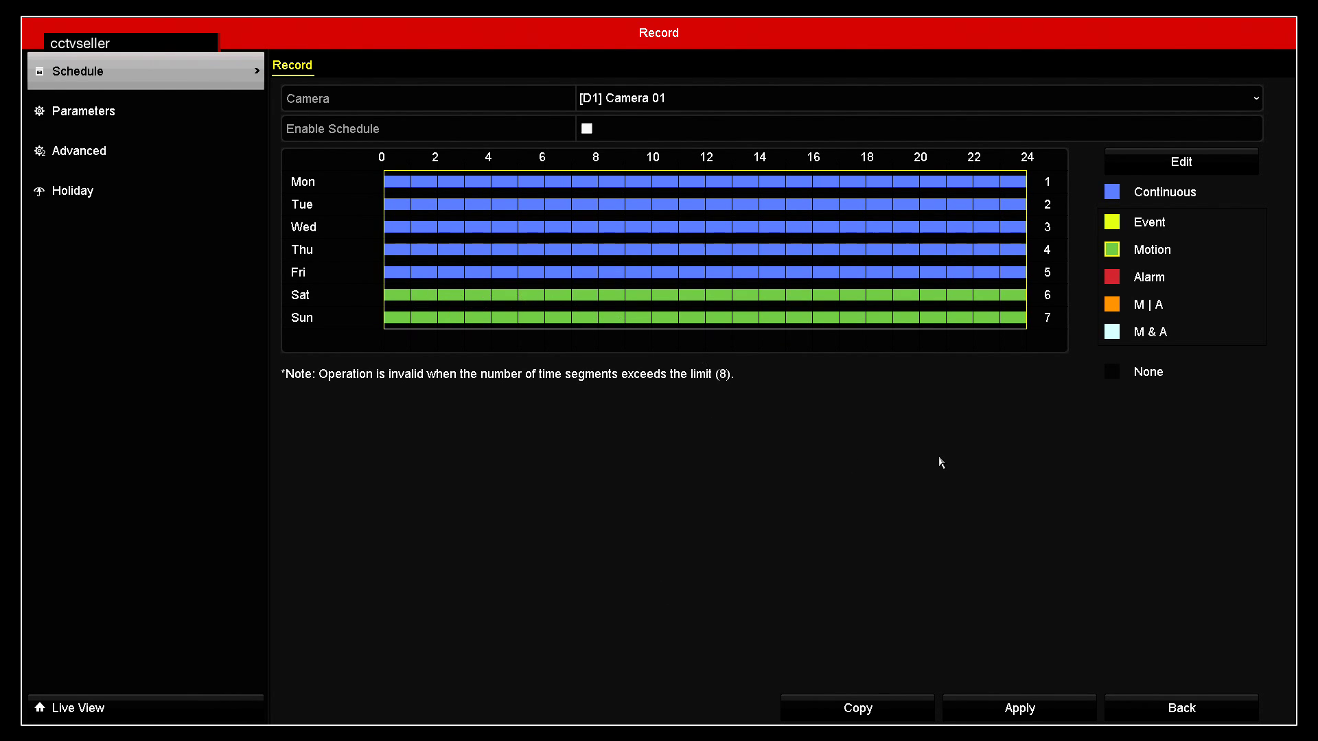
{"action": "left_click", "coordinate": [1137, 166]}
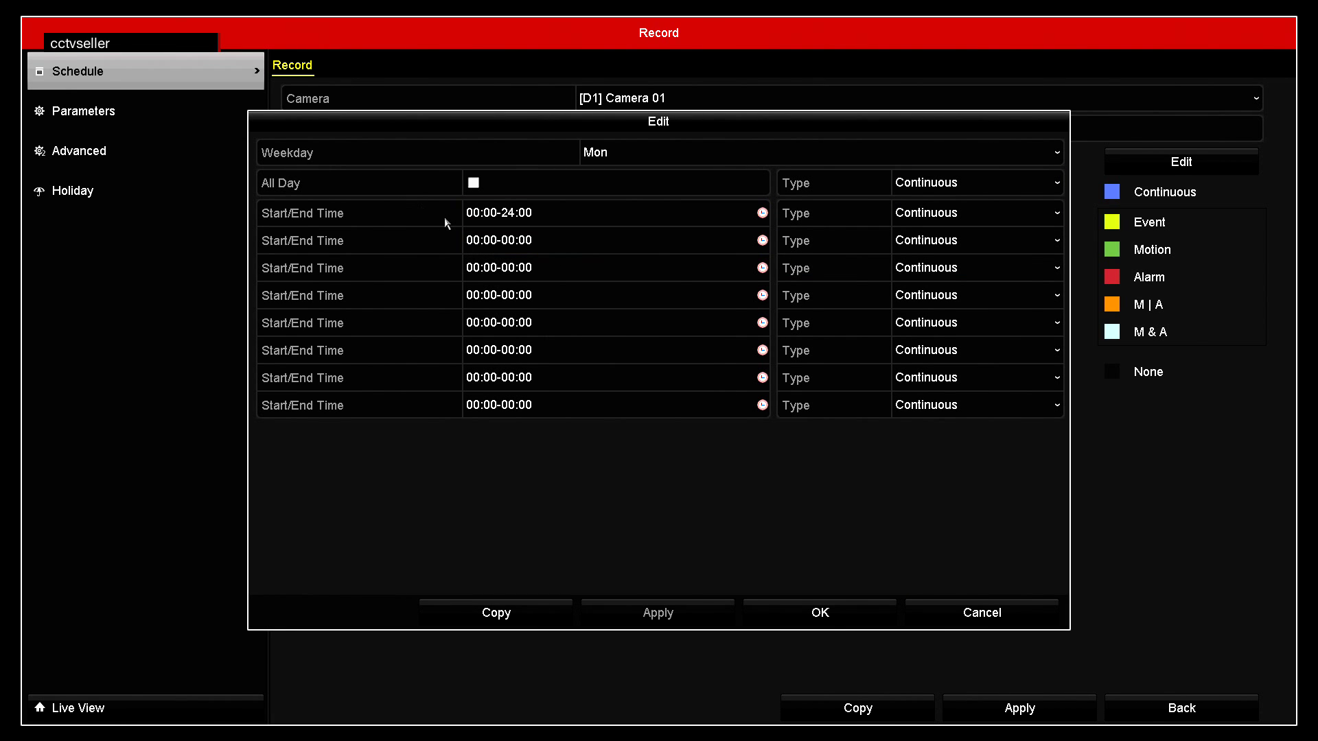
{"action": "left_click", "coordinate": [501, 214]}
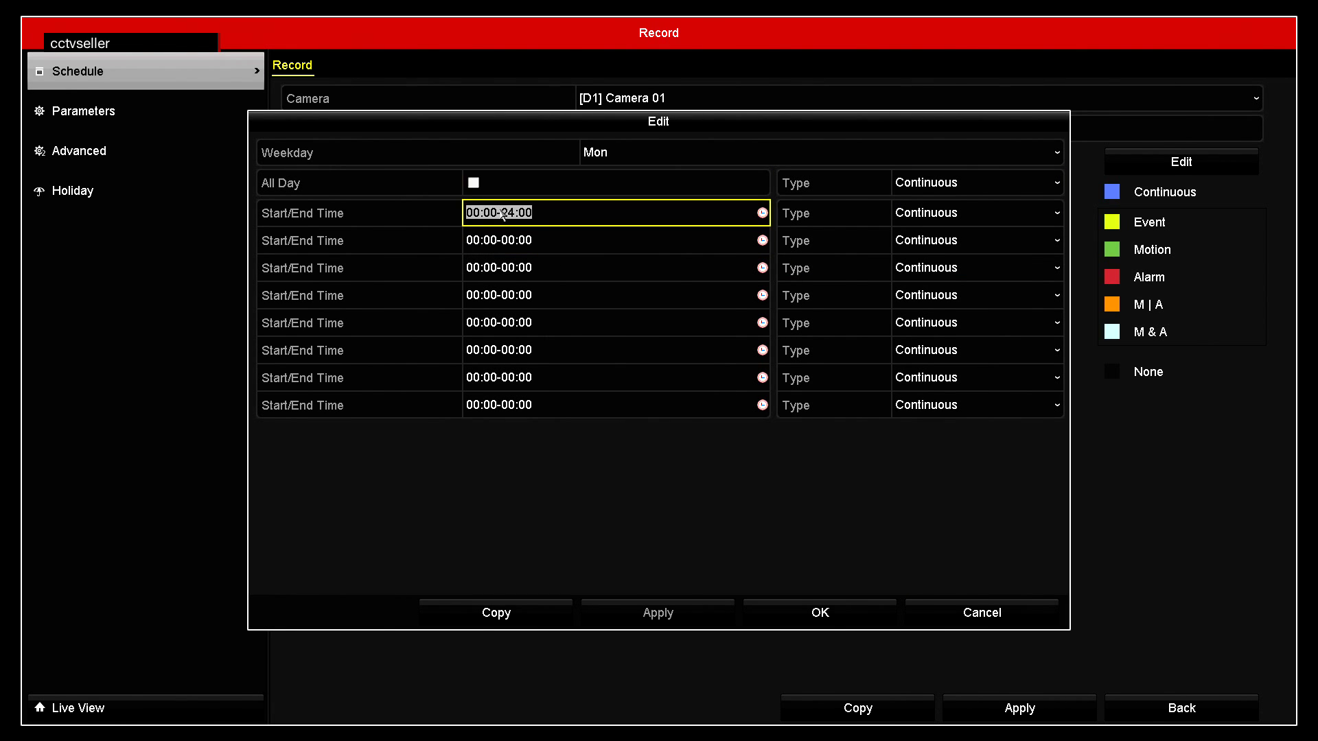
{"action": "left_click", "coordinate": [501, 214]}
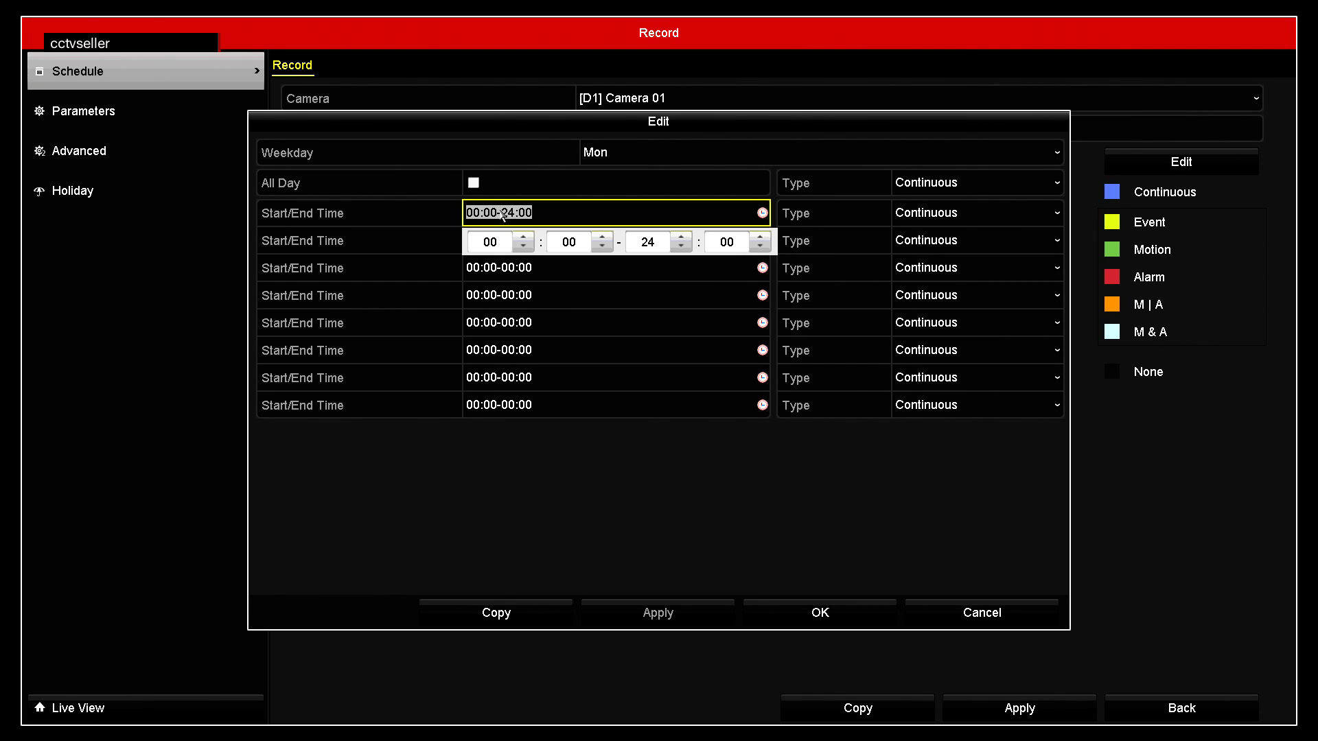
{"action": "left_click", "coordinate": [932, 219]}
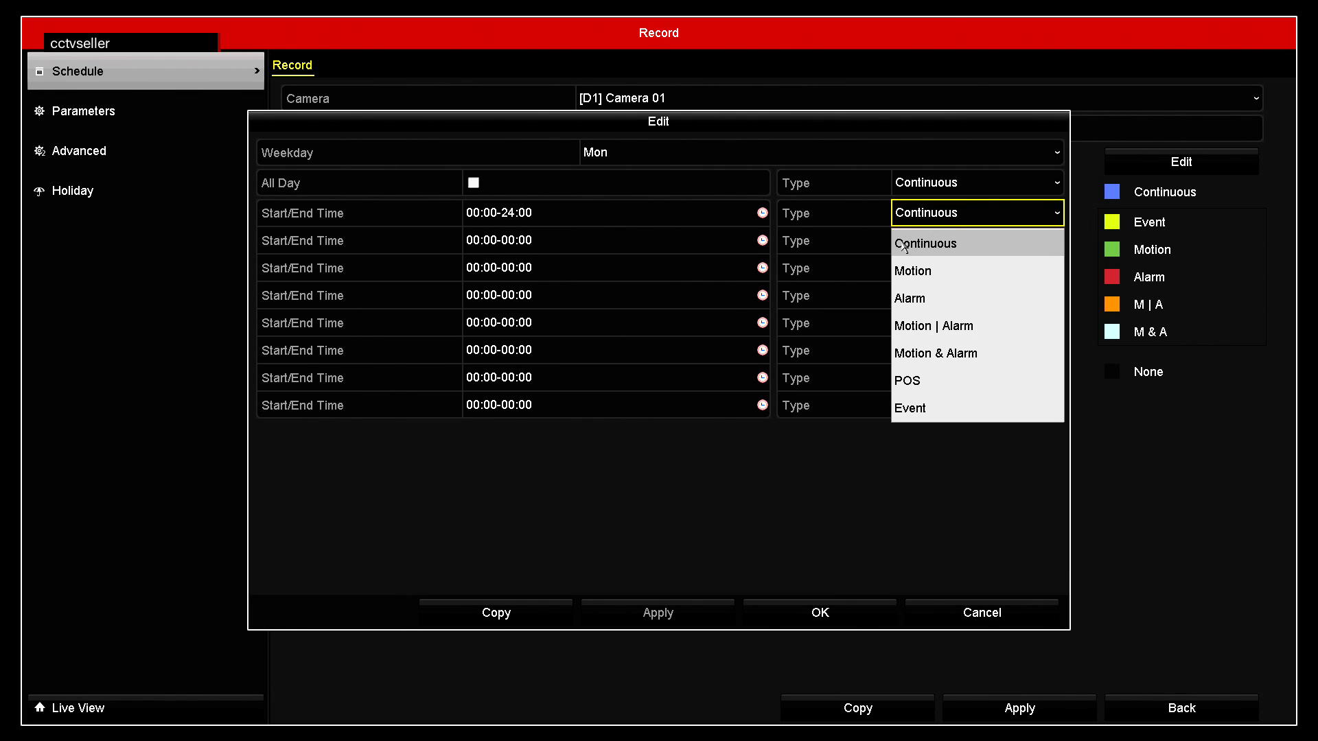
{"action": "left_click", "coordinate": [833, 622]}
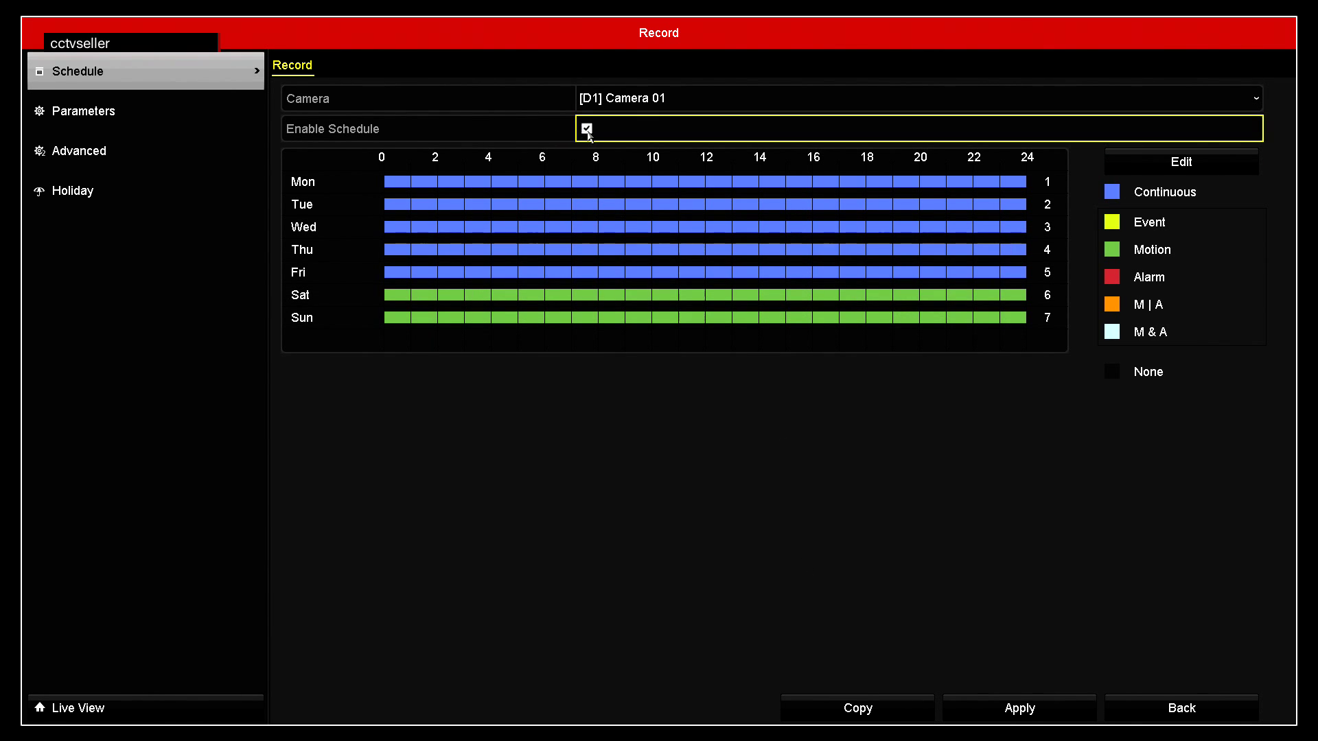
Step: Apply the enabled Camera 01 schedule: continuous weekdays, motion weekends
{"action": "left_click", "coordinate": [975, 709]}
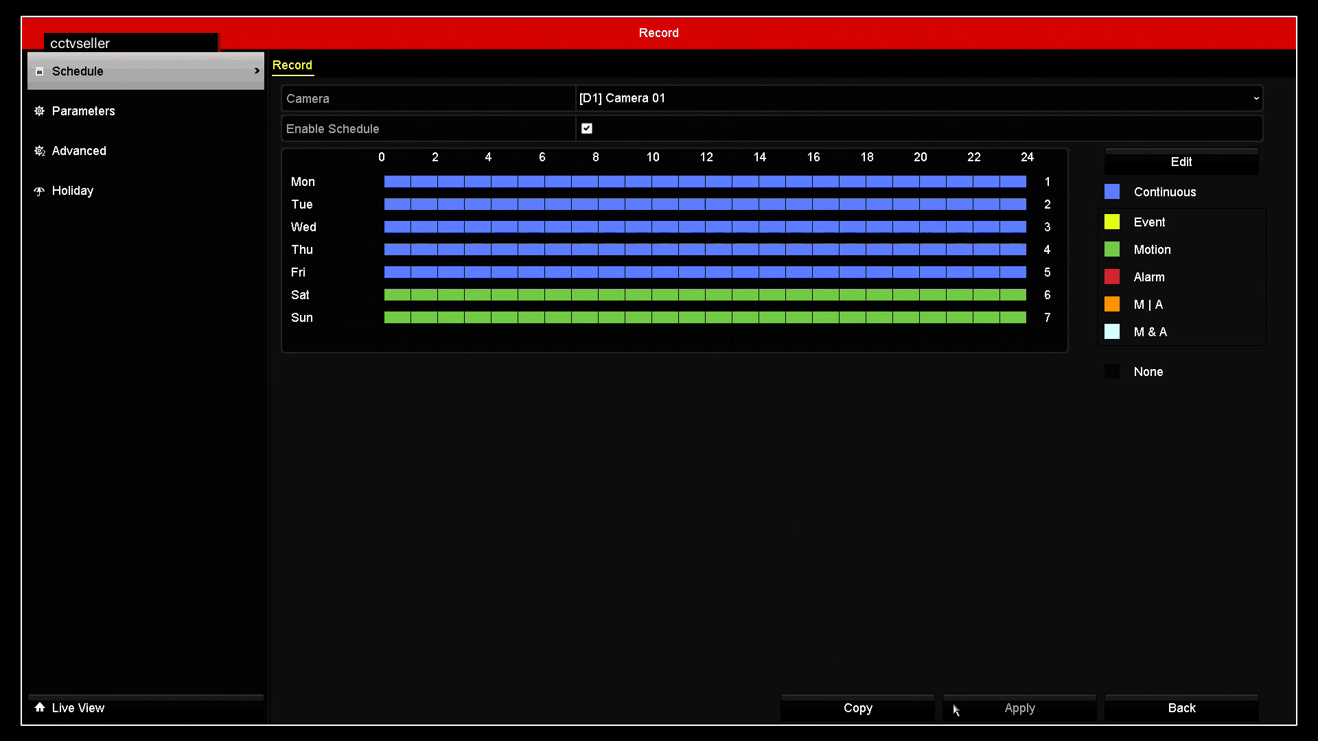